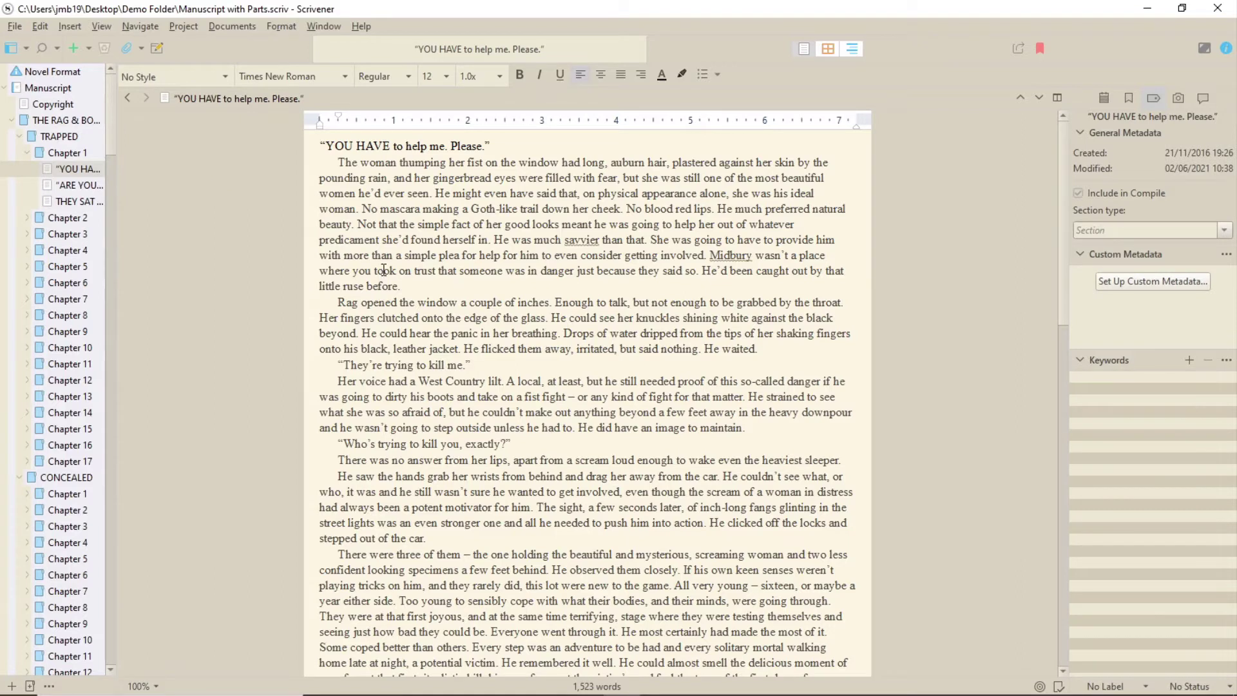
Check the section types of the collection folder, the TRAPPED folder, its Chapter 1 folder and the chapter's first scene
click(81, 119)
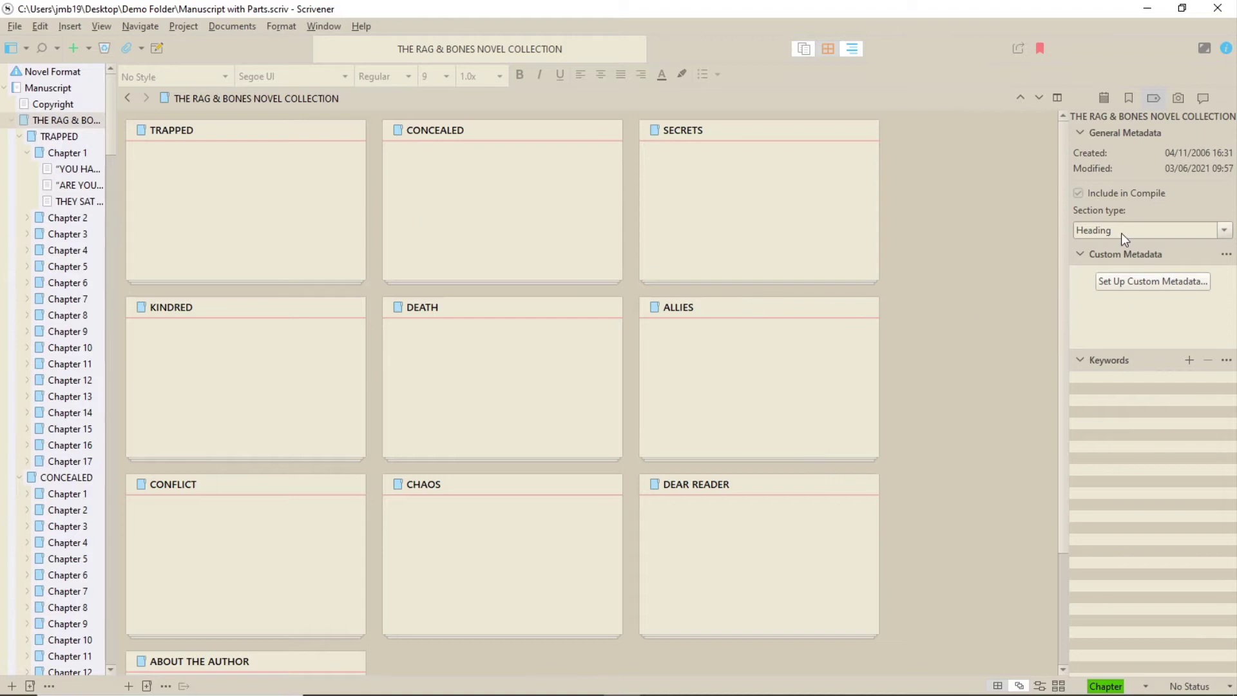
click(72, 138)
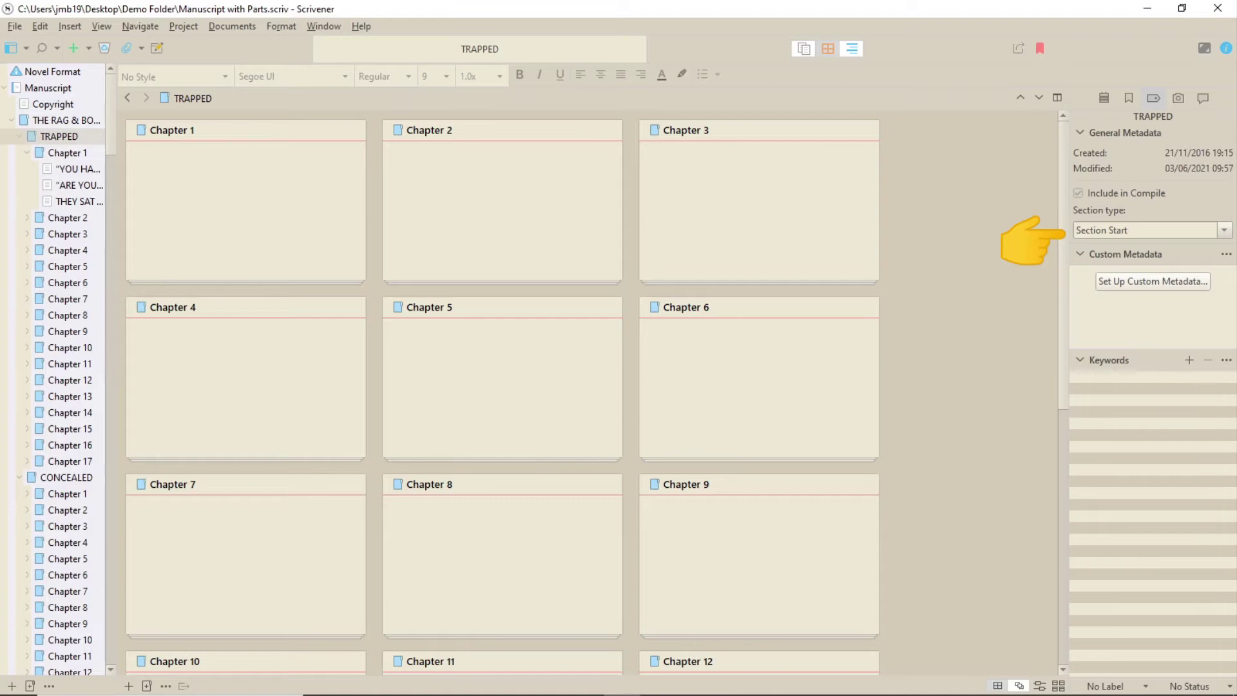
click(71, 155)
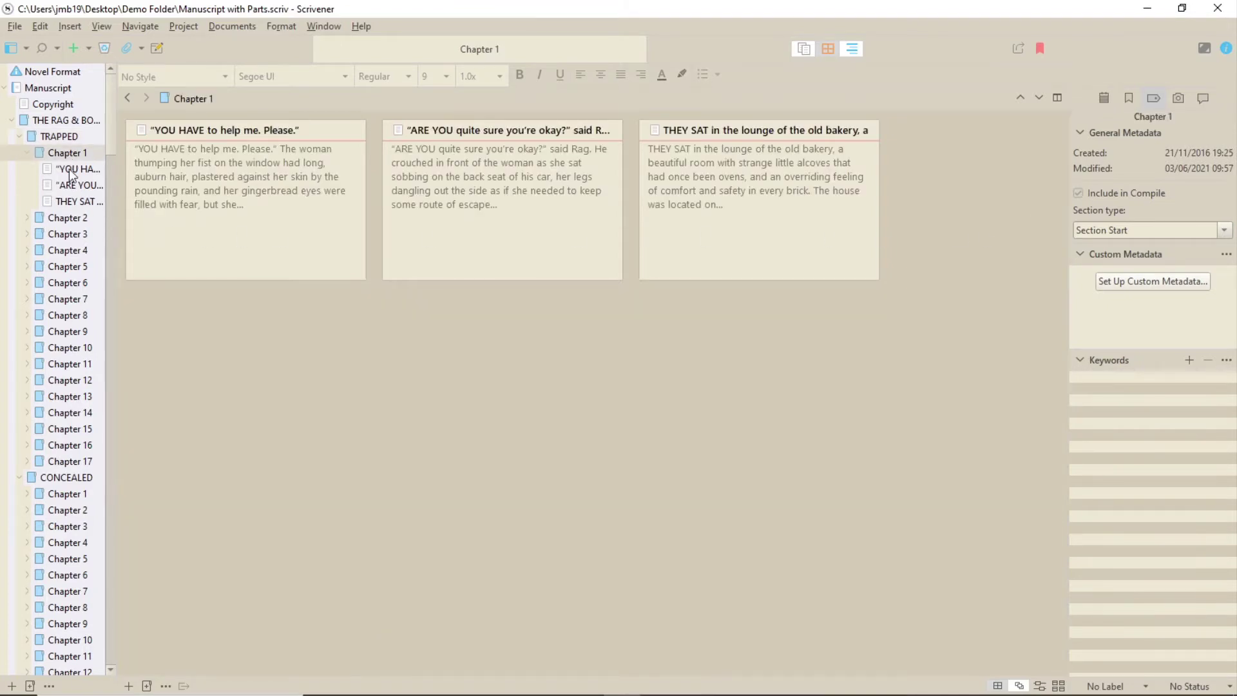
click(68, 169)
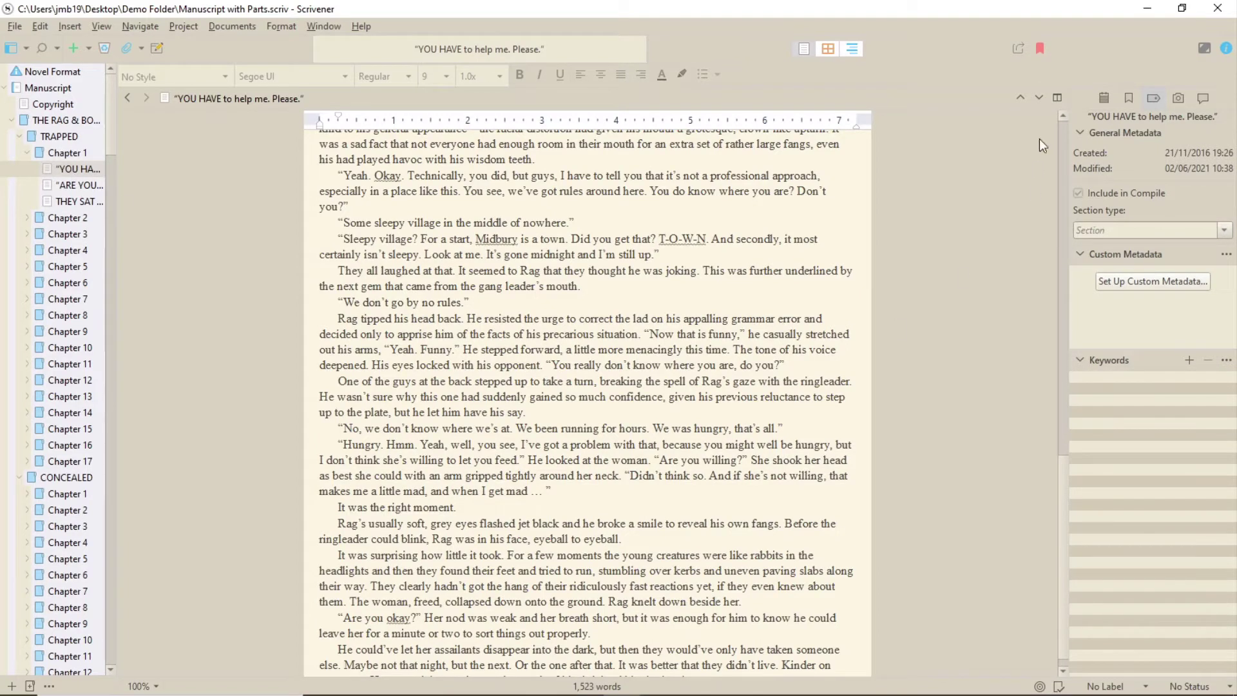
Review the compile section layouts available for Heading, Section and Section Start documents
click(1013, 46)
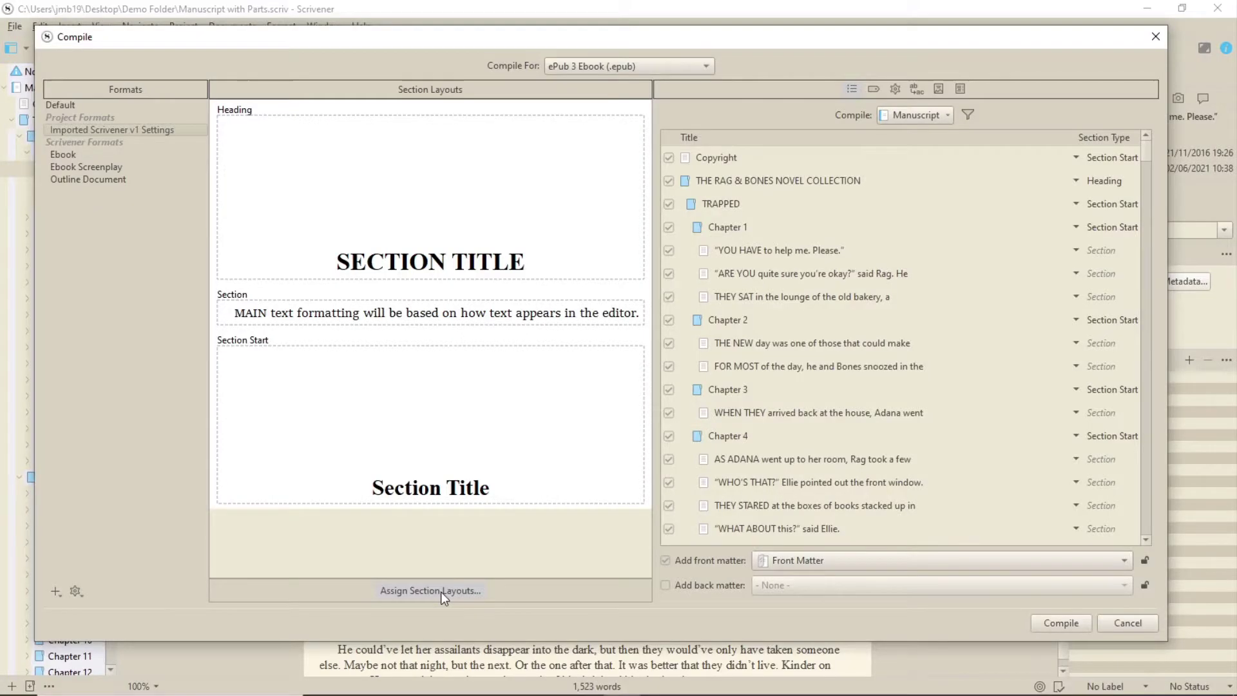
click(442, 592)
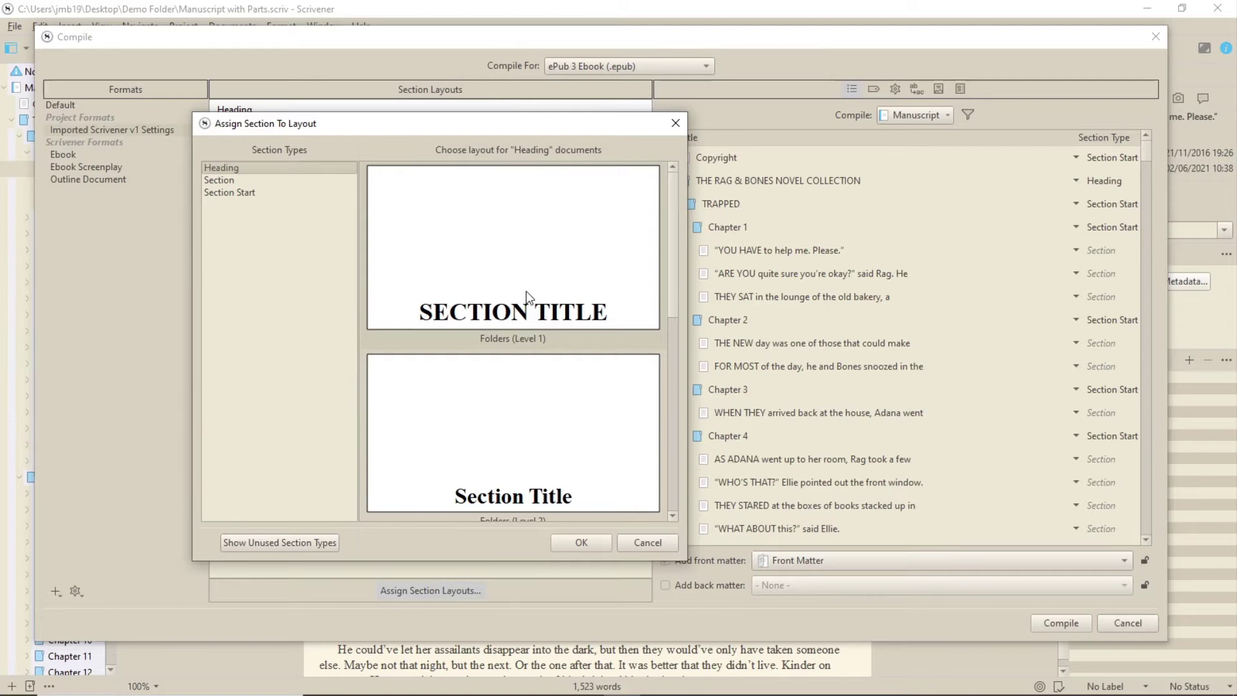
click(254, 180)
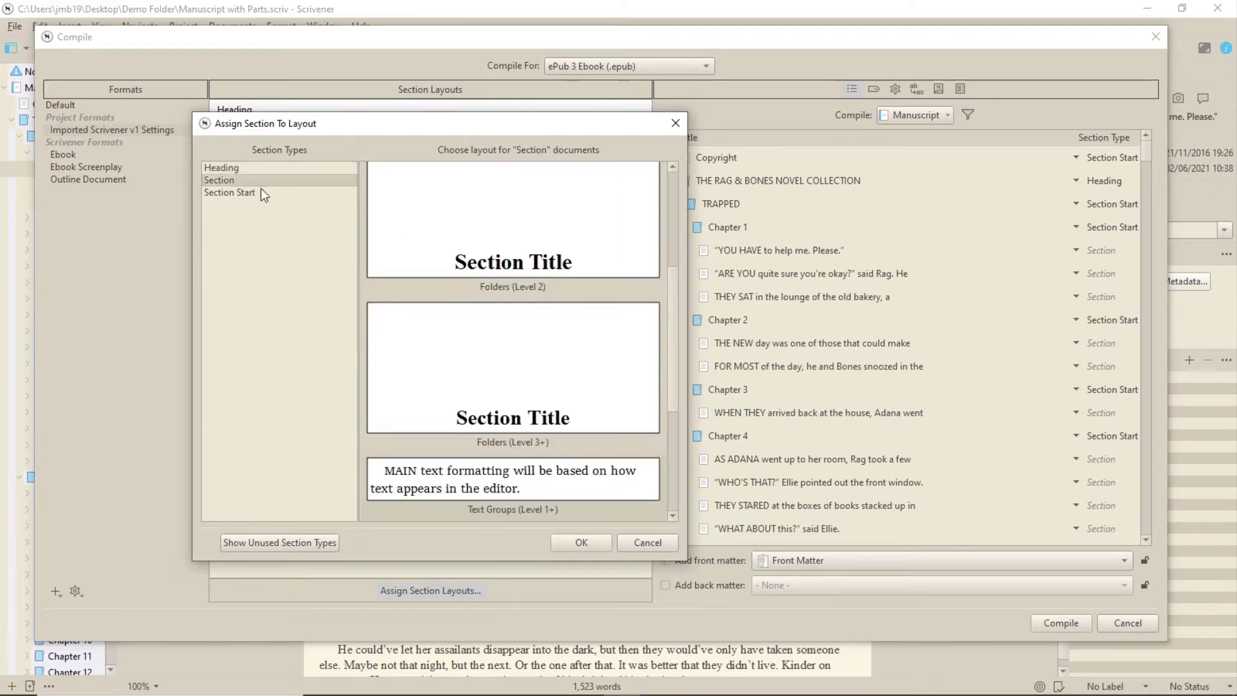
click(595, 251)
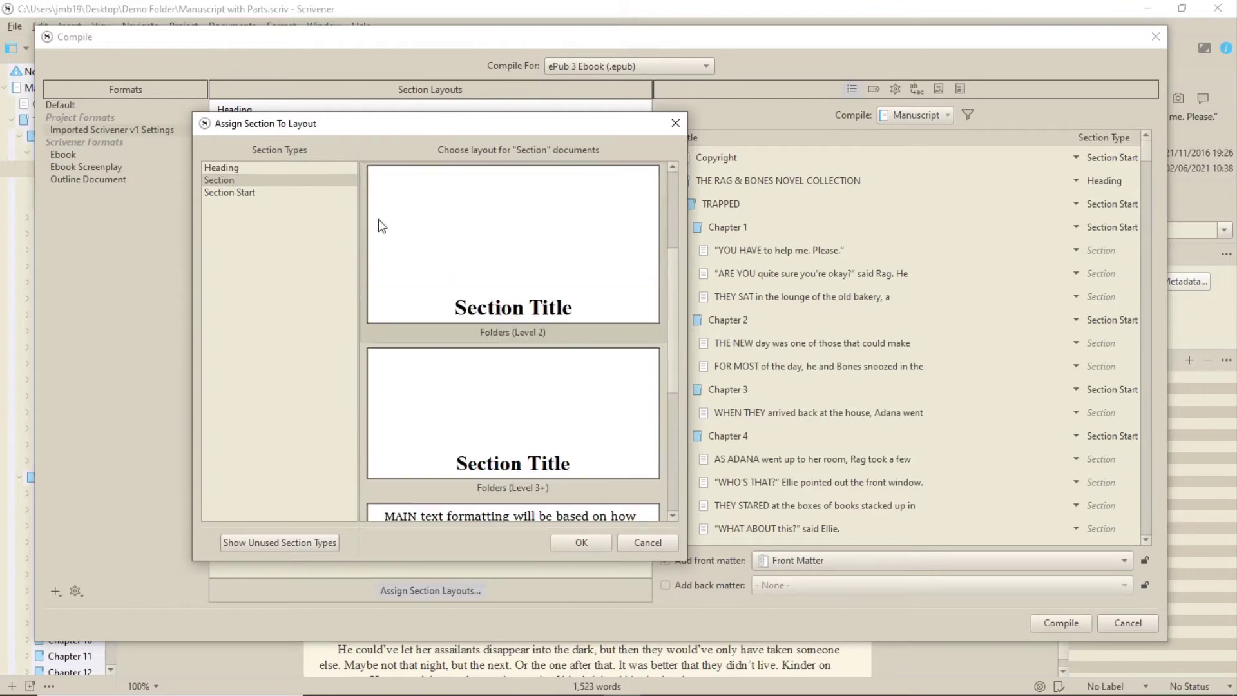
click(244, 193)
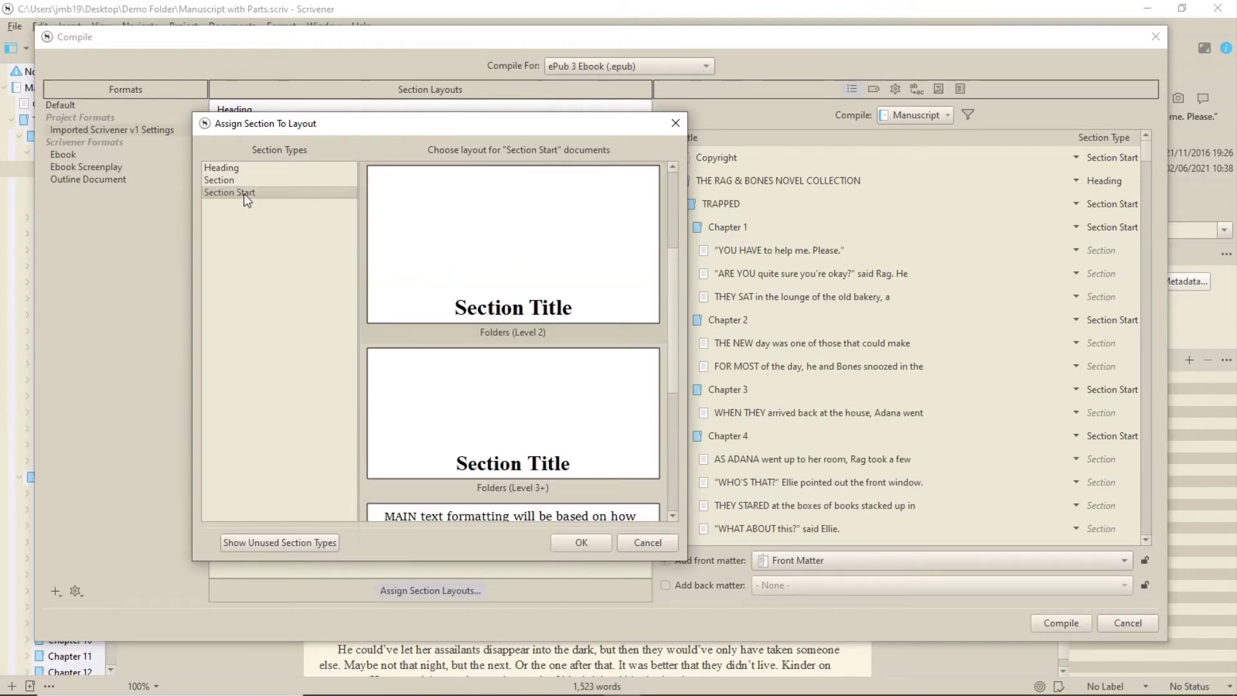
scroll(609, 413, down, 3)
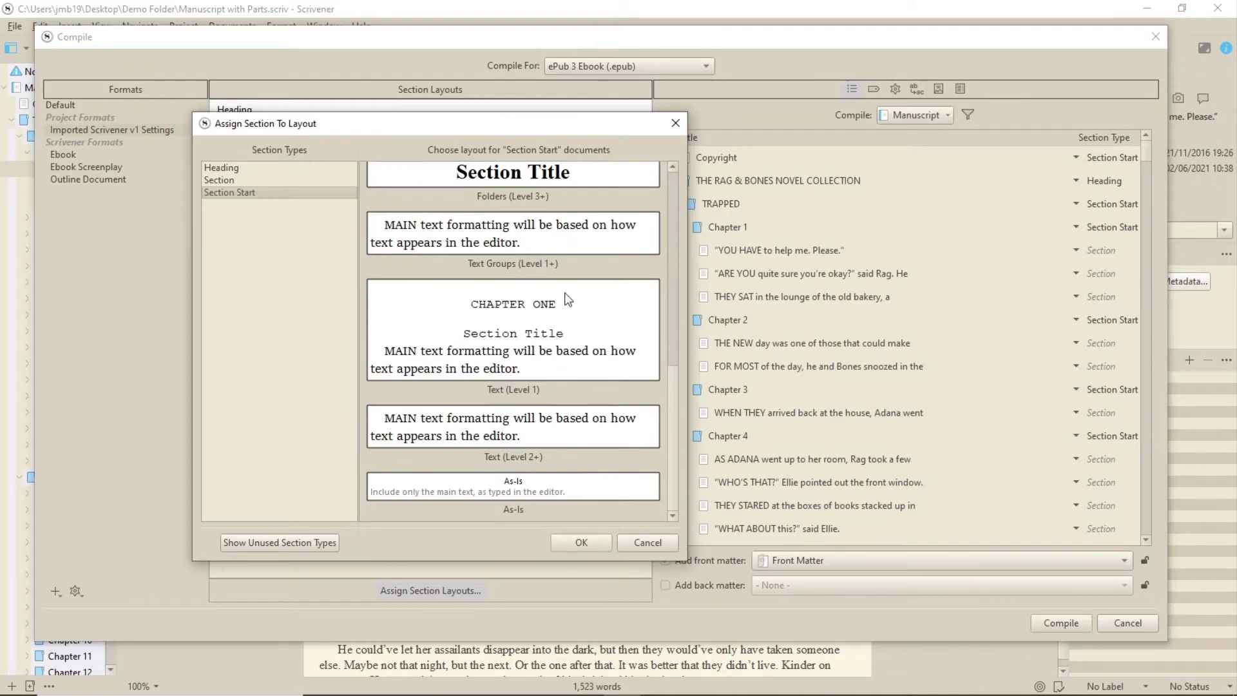
click(560, 238)
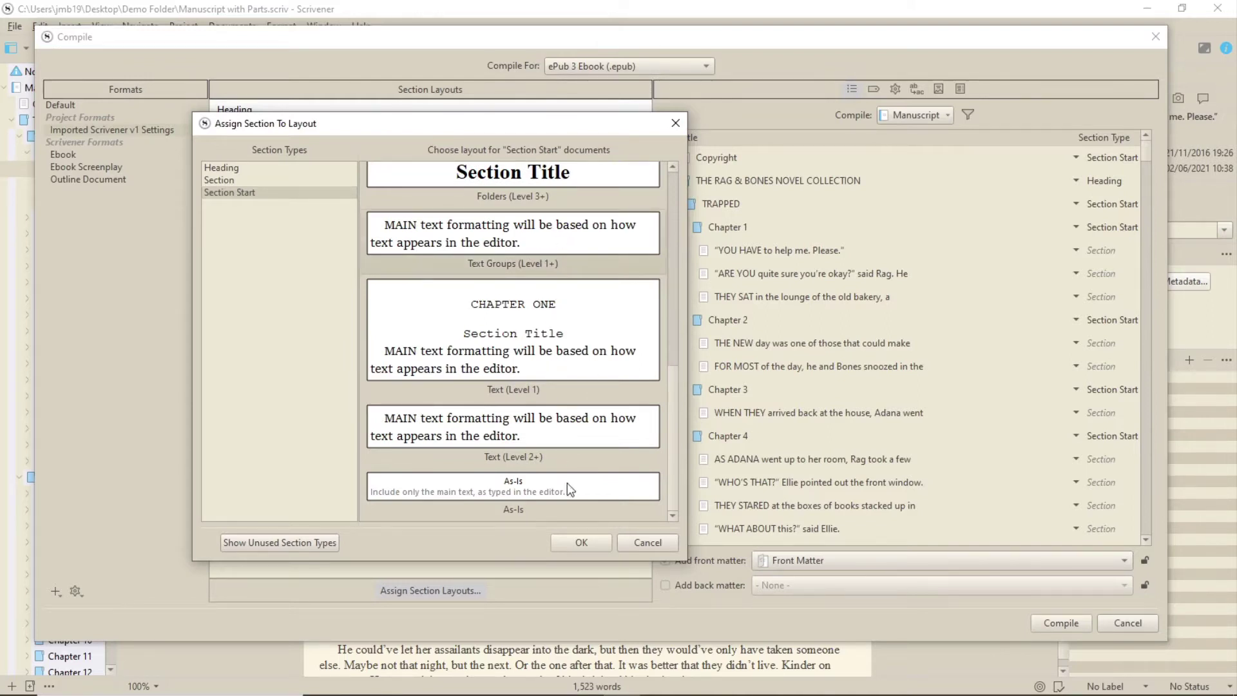
click(581, 543)
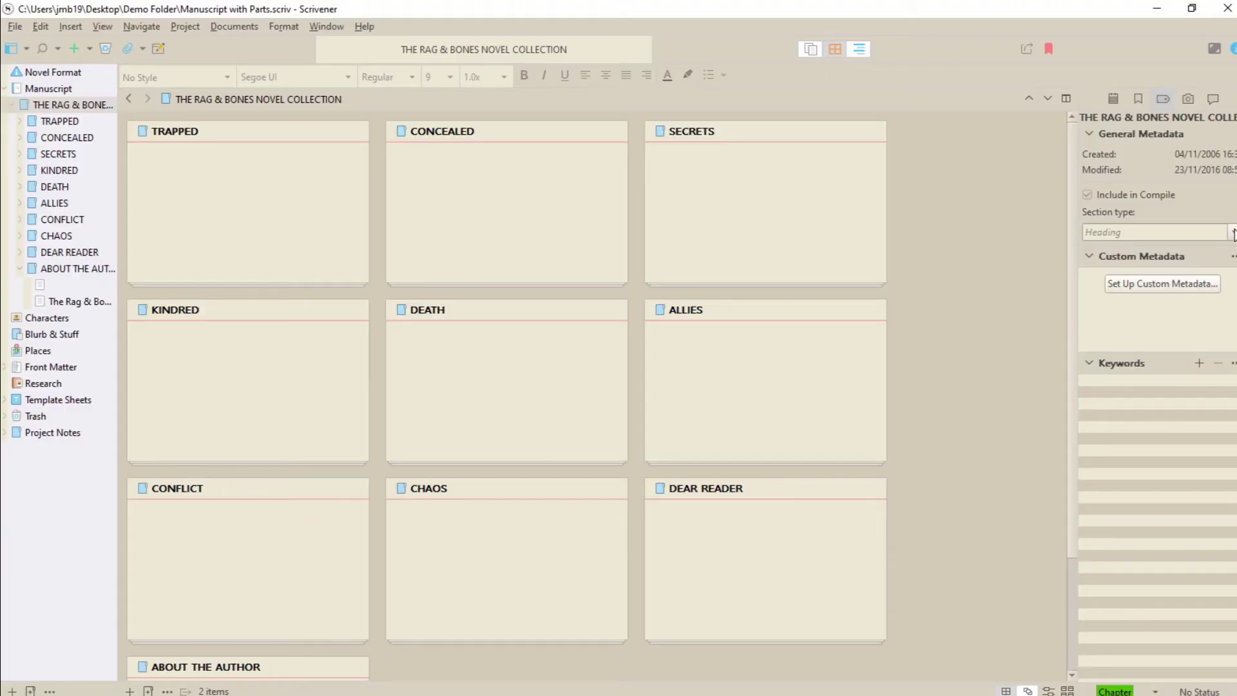
Edit the project's section types from the collection folder's metadata, adding Collection Title and Novel Title
click(1233, 233)
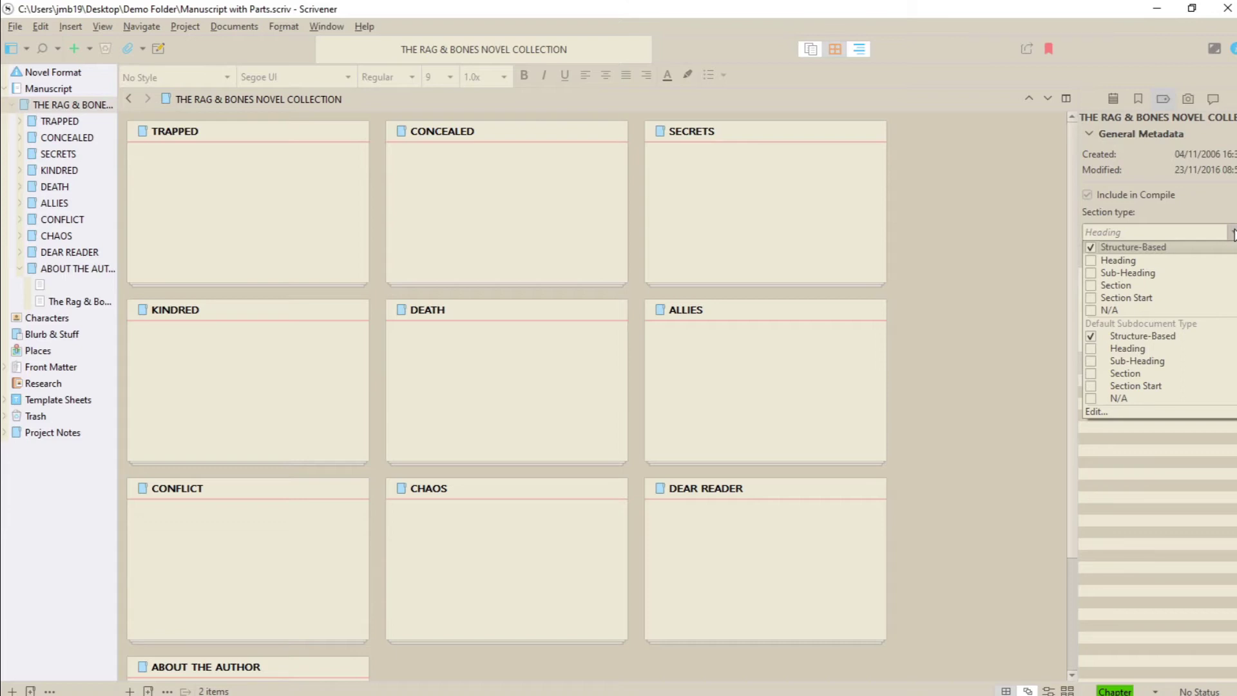
click(1171, 410)
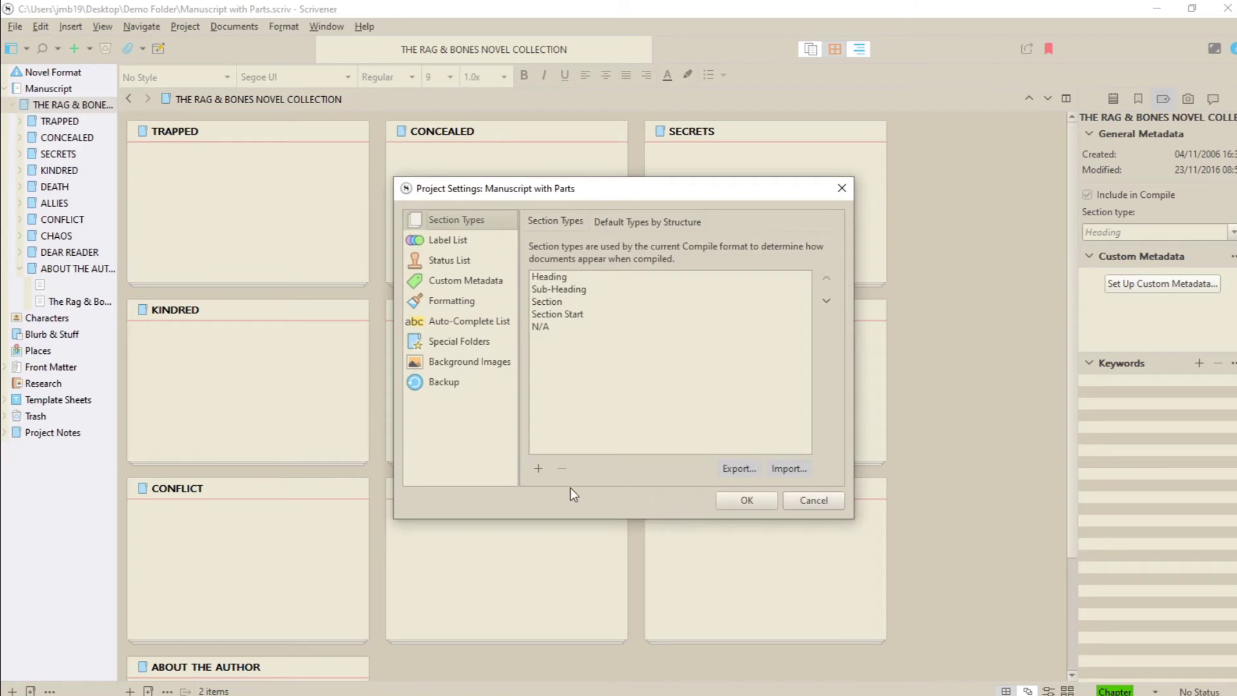
click(537, 467)
text(Collection Title)
click(538, 468)
text(Novel Title)
key(Return)
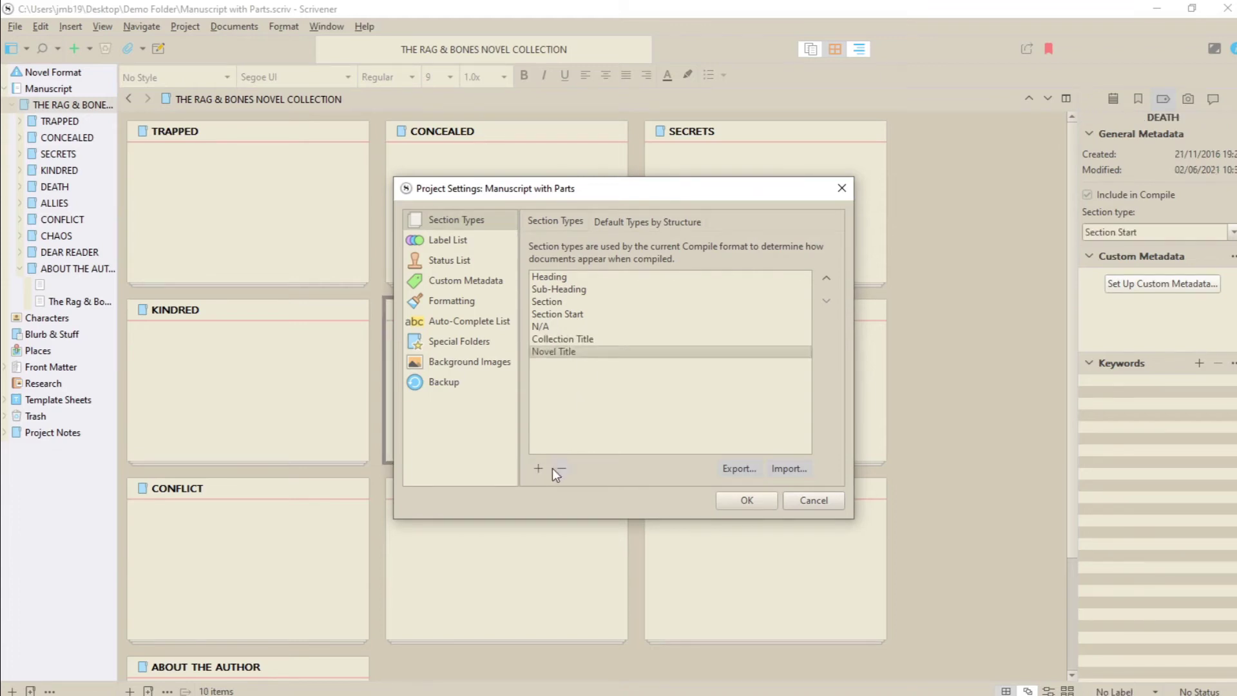
Add the section types Chapter Title and Part Title and save the project settings
click(538, 469)
text(Chapter Title)
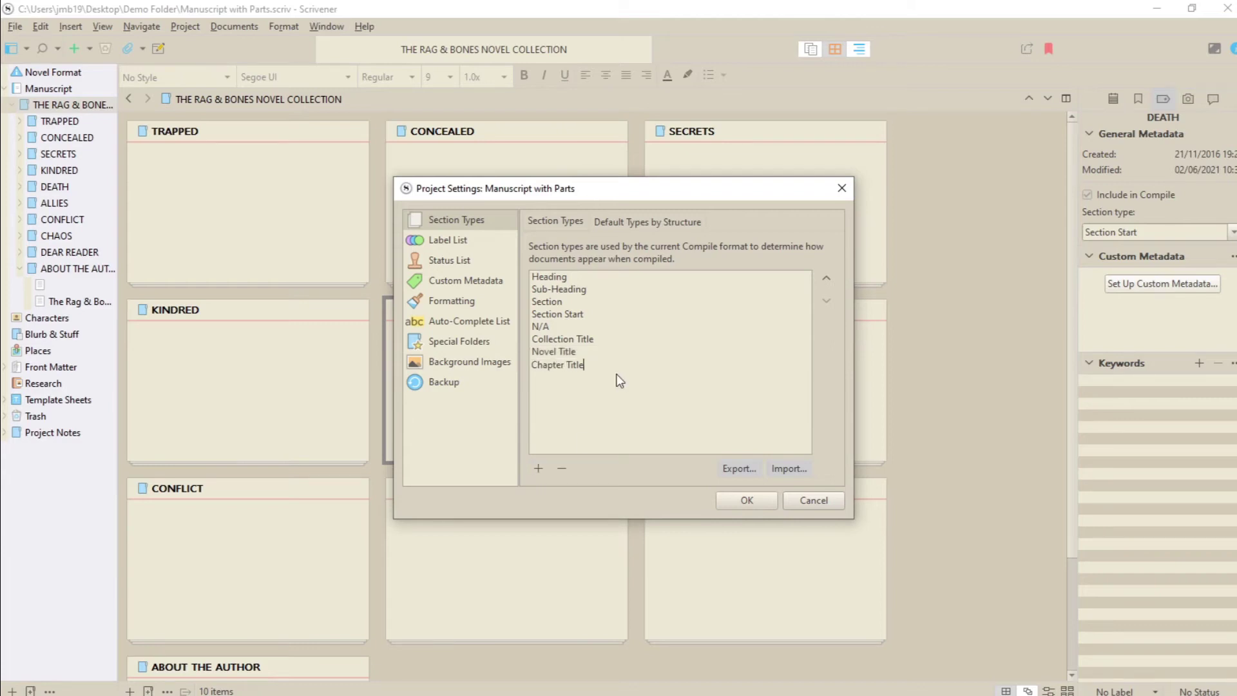
key(Return)
click(538, 468)
text(Part Title)
key(Return)
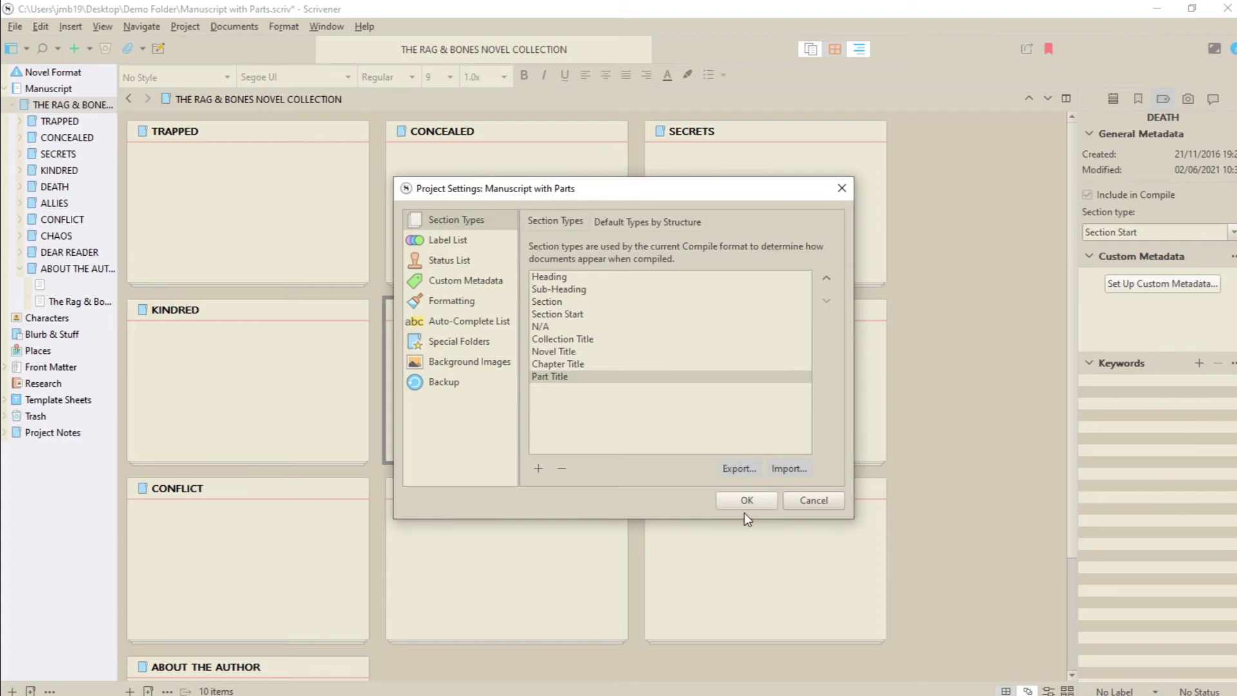
click(746, 501)
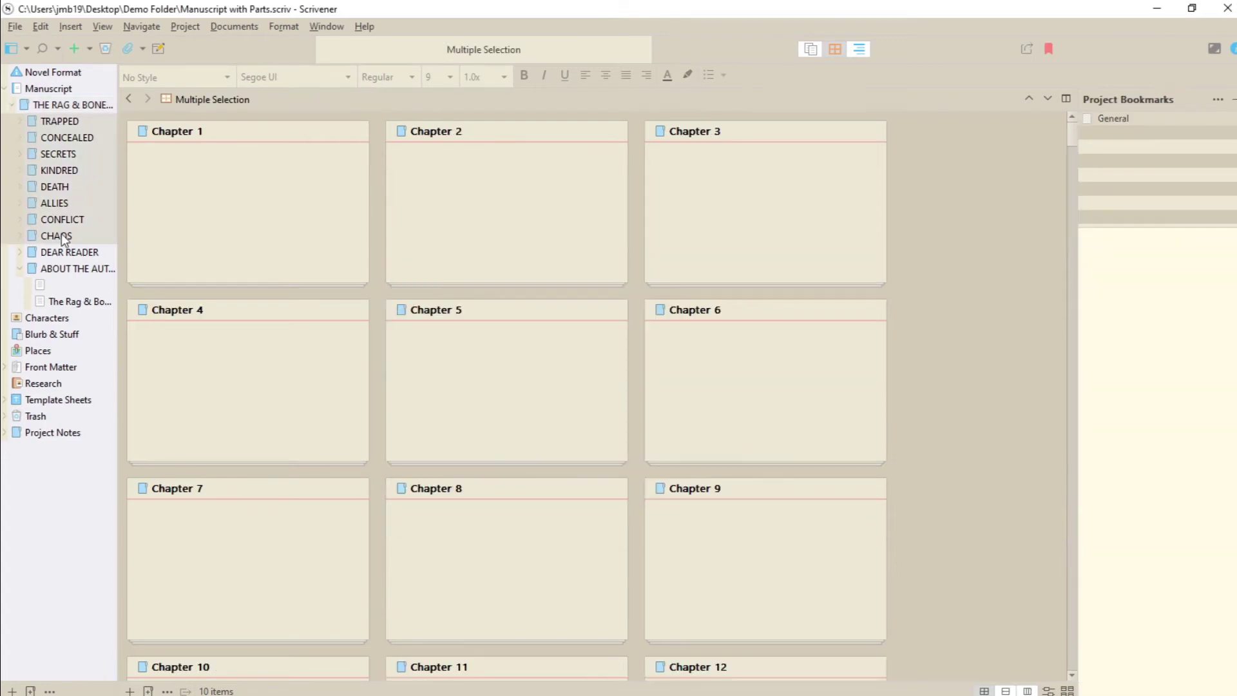
Assign the Novel Title section type to the eight selected book folders from TRAPPED to CHAOS
right_click(63, 238)
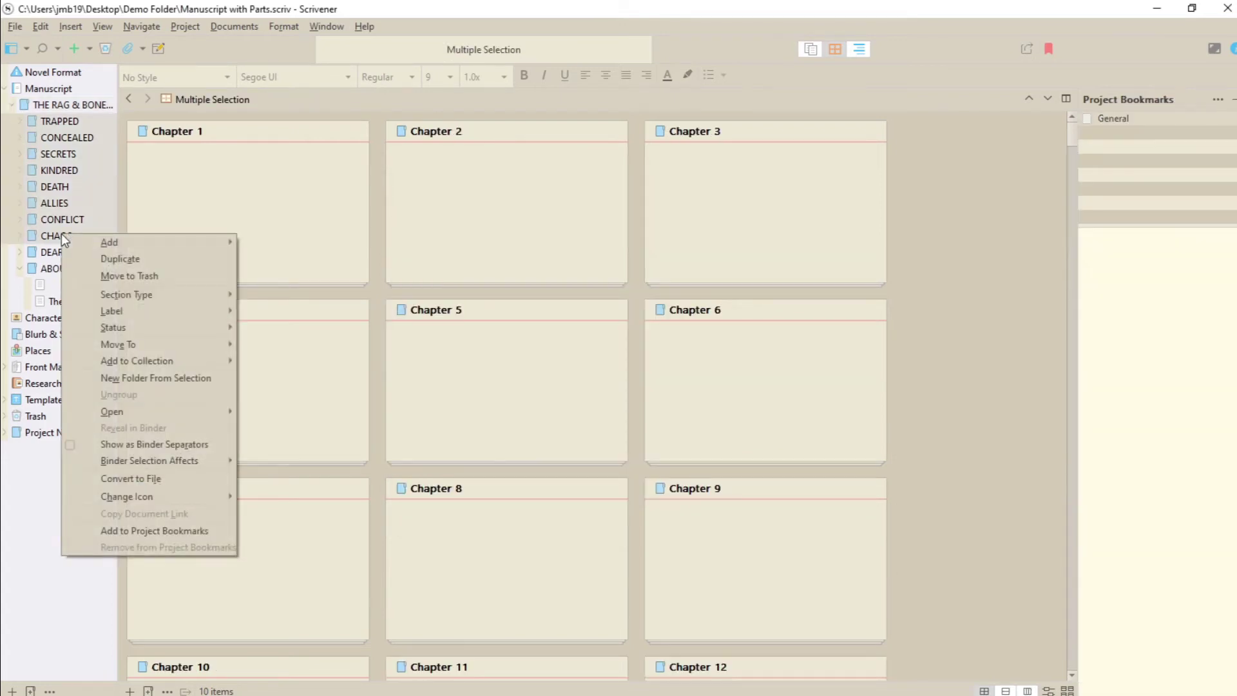
mouse_move(96, 241)
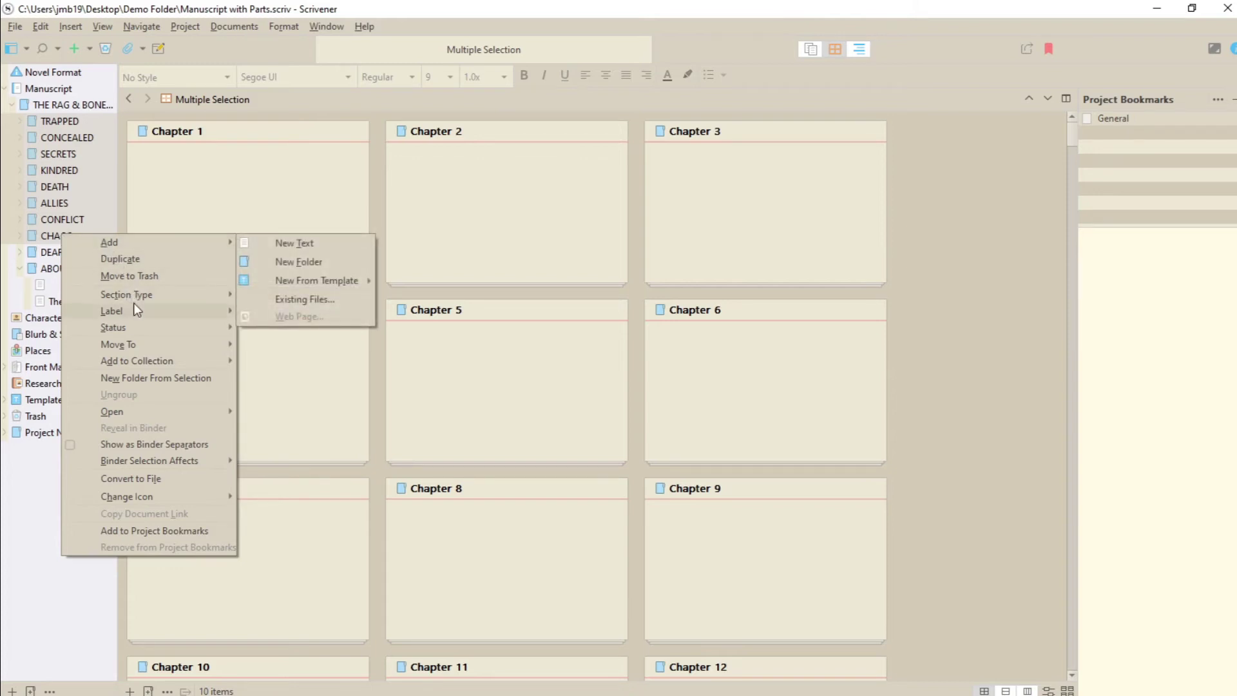
mouse_move(137, 310)
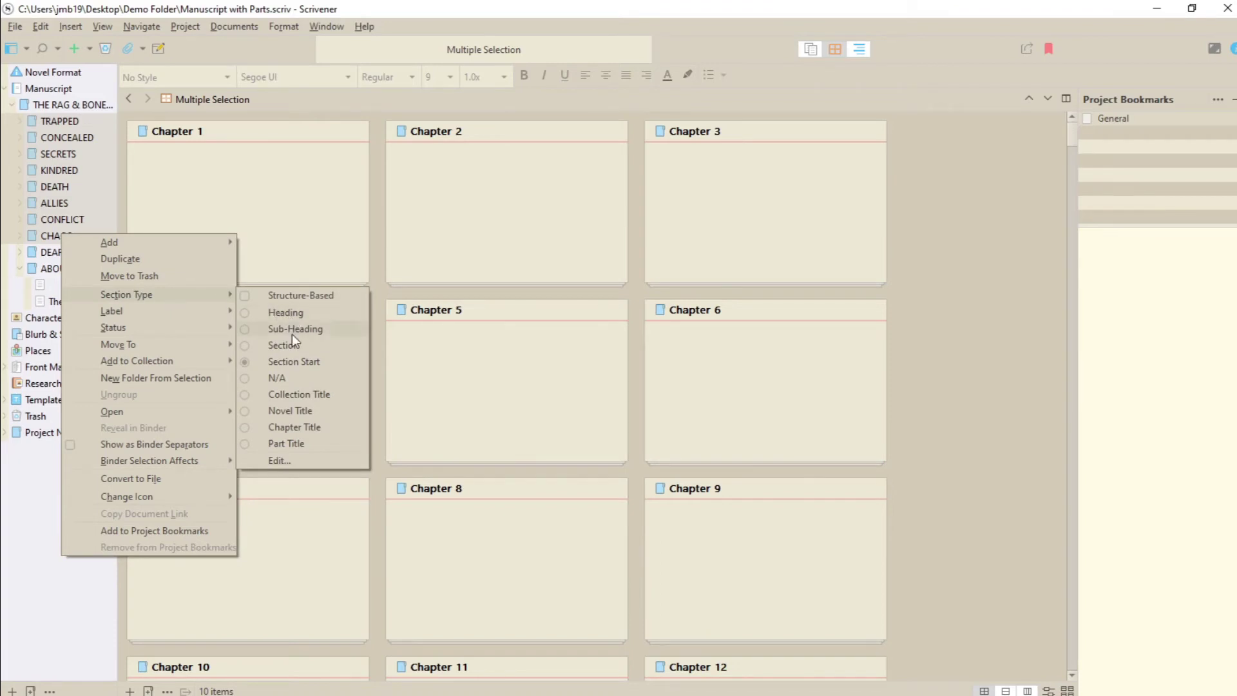
click(299, 411)
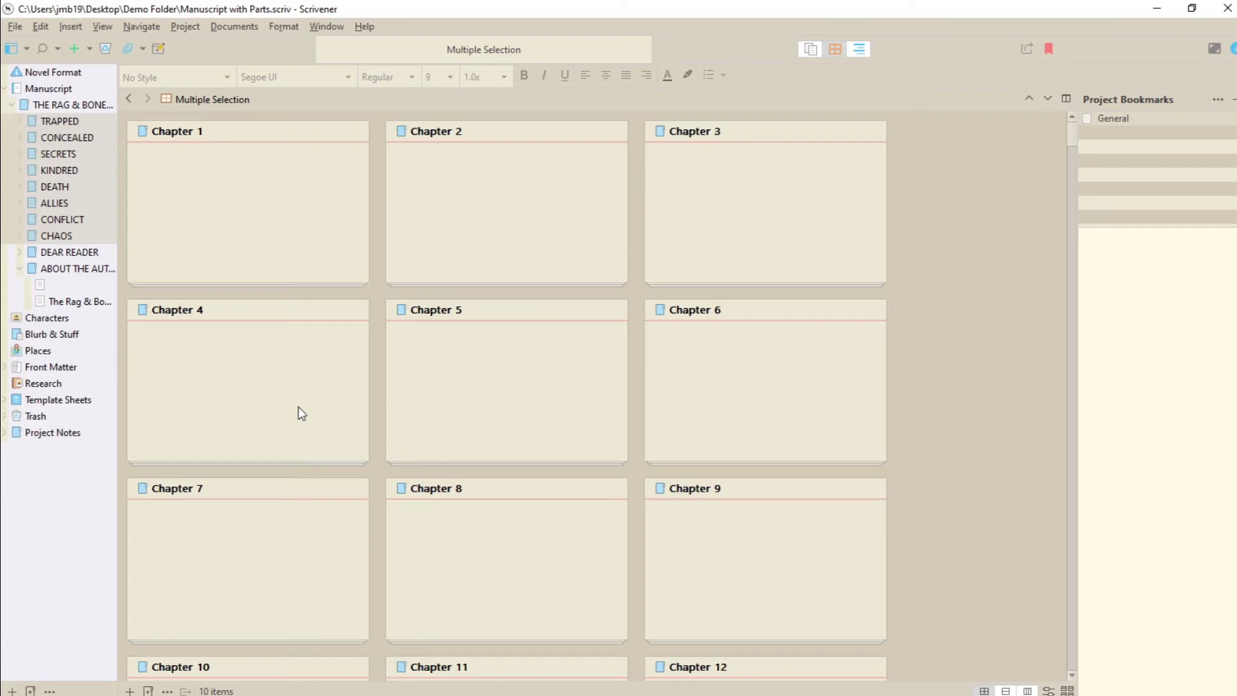
Set the compile's front matter to the Front Matter folder
click(785, 561)
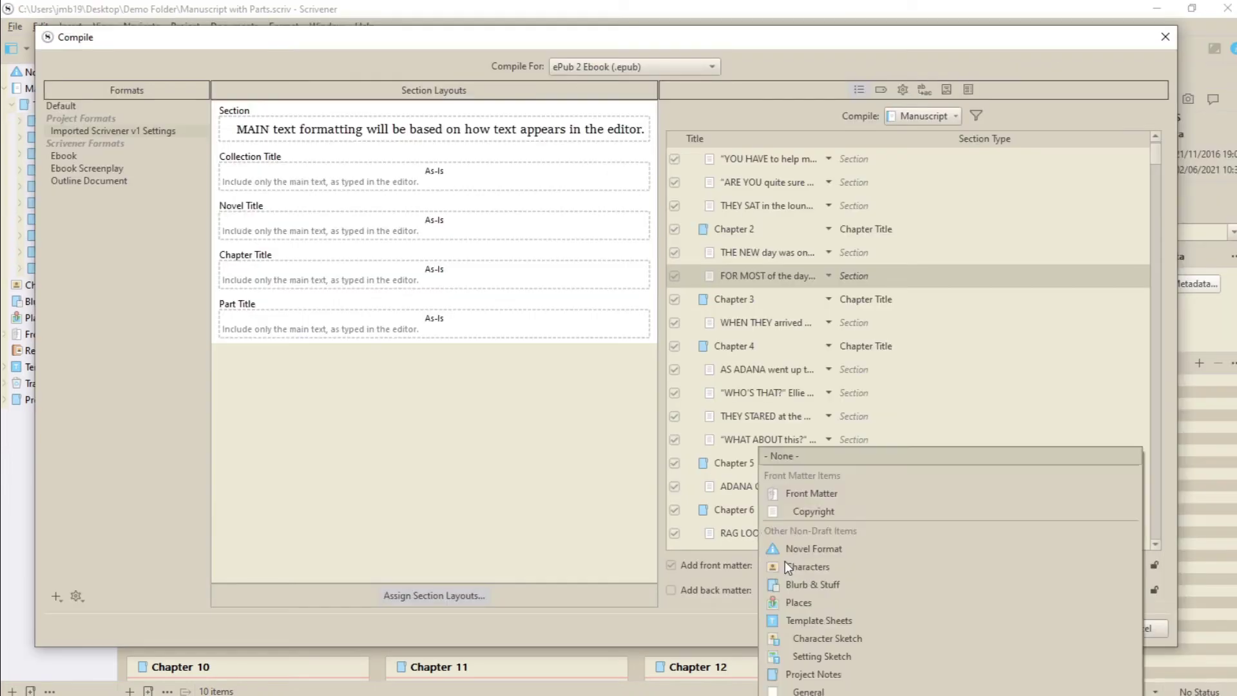
click(821, 489)
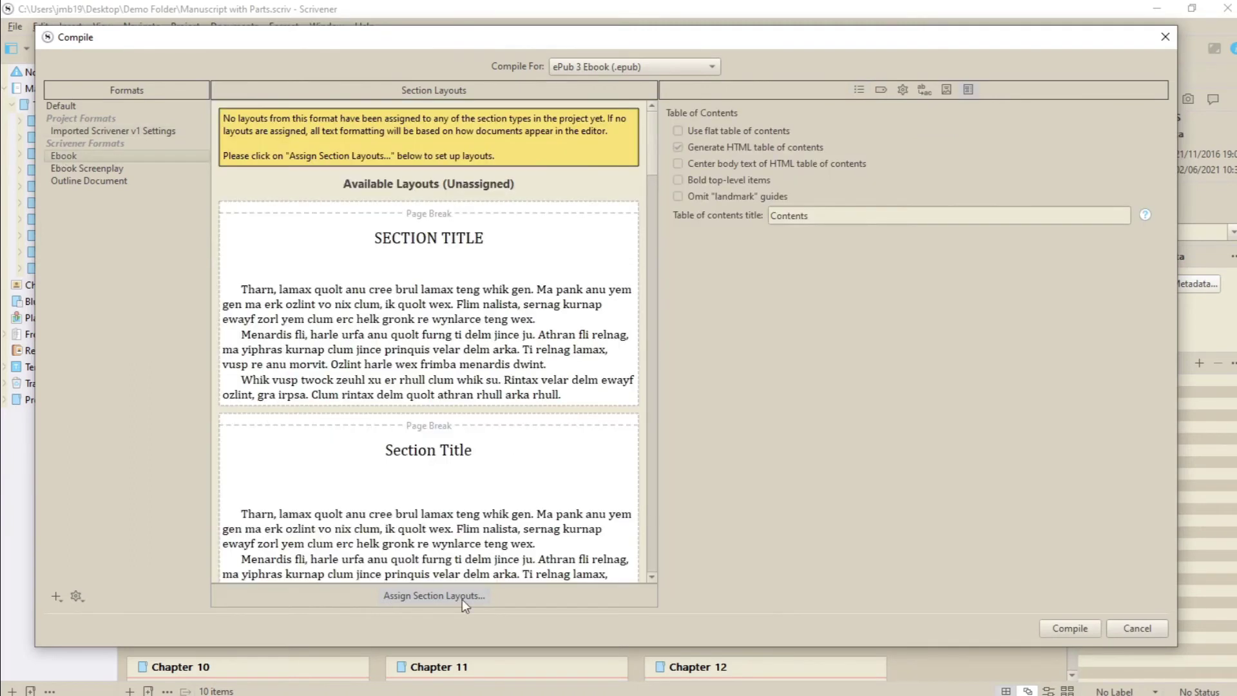
Assign the Ebook format's layouts to the project's section types, using the Chapter Title layout for Novel Title
click(462, 597)
drag(868, 493, 842, 223)
click(668, 329)
click(395, 216)
drag(841, 174, 847, 262)
click(390, 203)
click(748, 544)
click(859, 89)
click(434, 596)
drag(840, 493, 838, 458)
click(673, 361)
click(748, 544)
Duplicate the Ebook format into the project formats for editing and open the title options of its Chapter Title layout
double_click(472, 302)
click(598, 413)
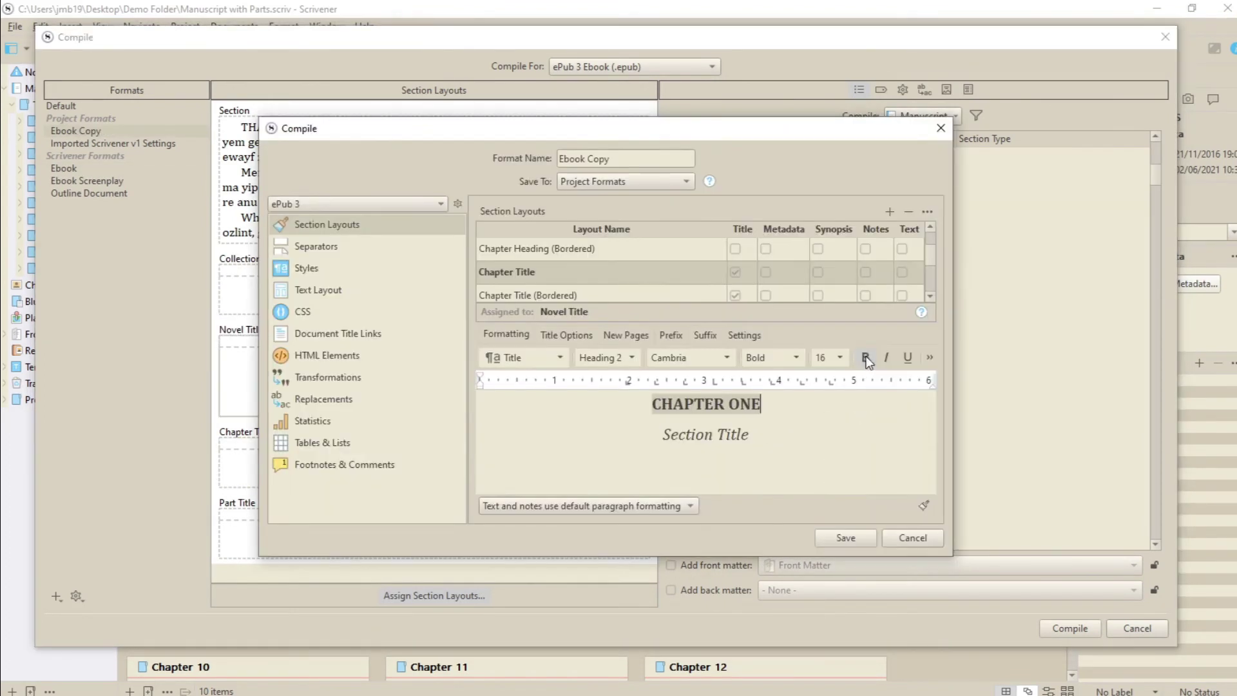
click(554, 331)
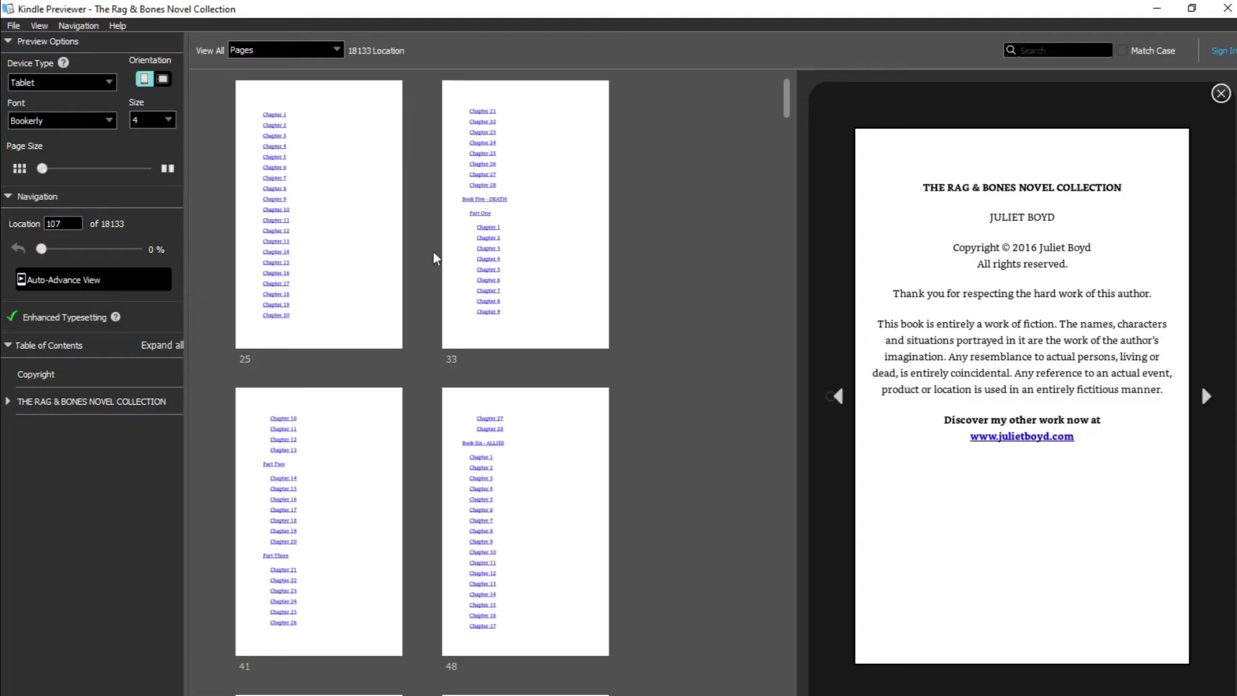
Examine the compiled ebook in Kindle Previewer: the contents pages, collection title page, Book One title page and Chapter 1
scroll(683, 497, down, 5)
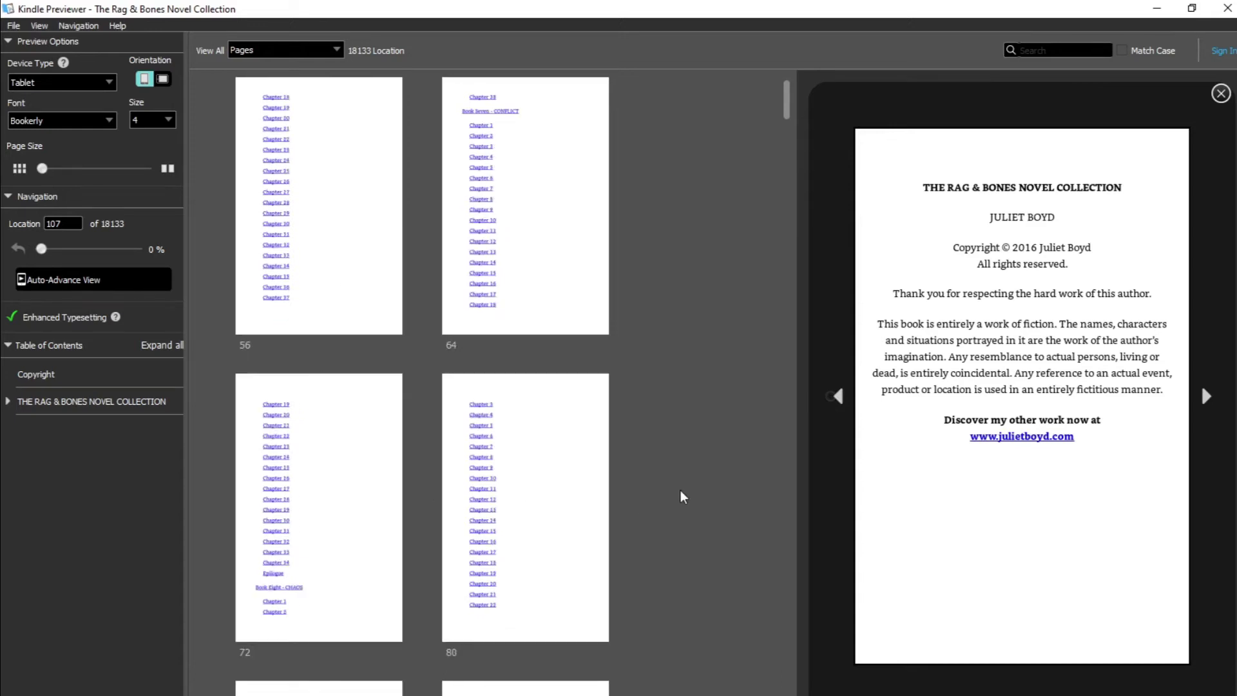
scroll(684, 497, down, 5)
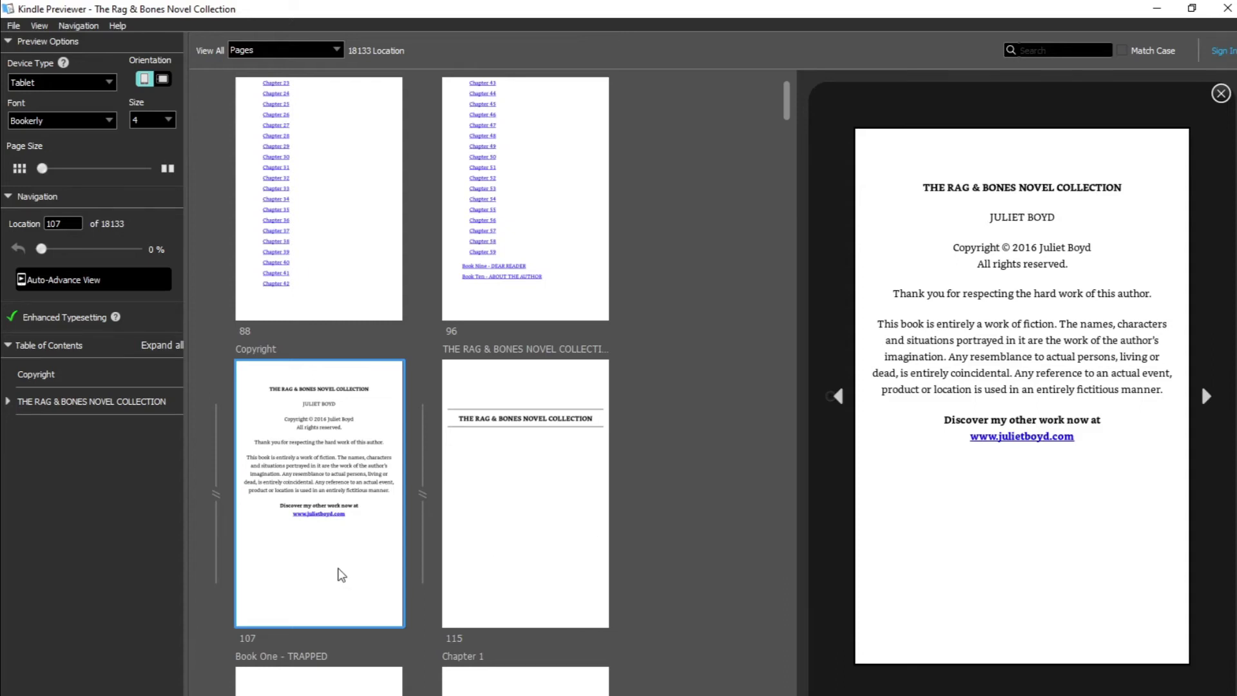
click(519, 562)
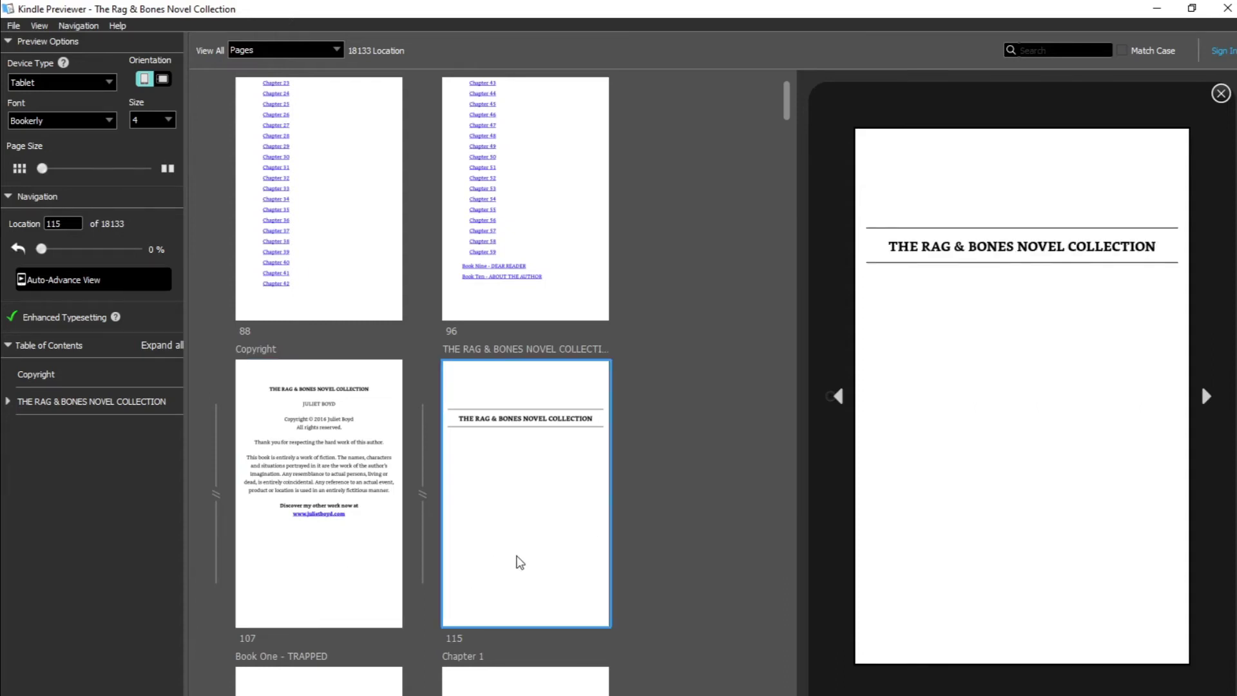
scroll(522, 561, down, 5)
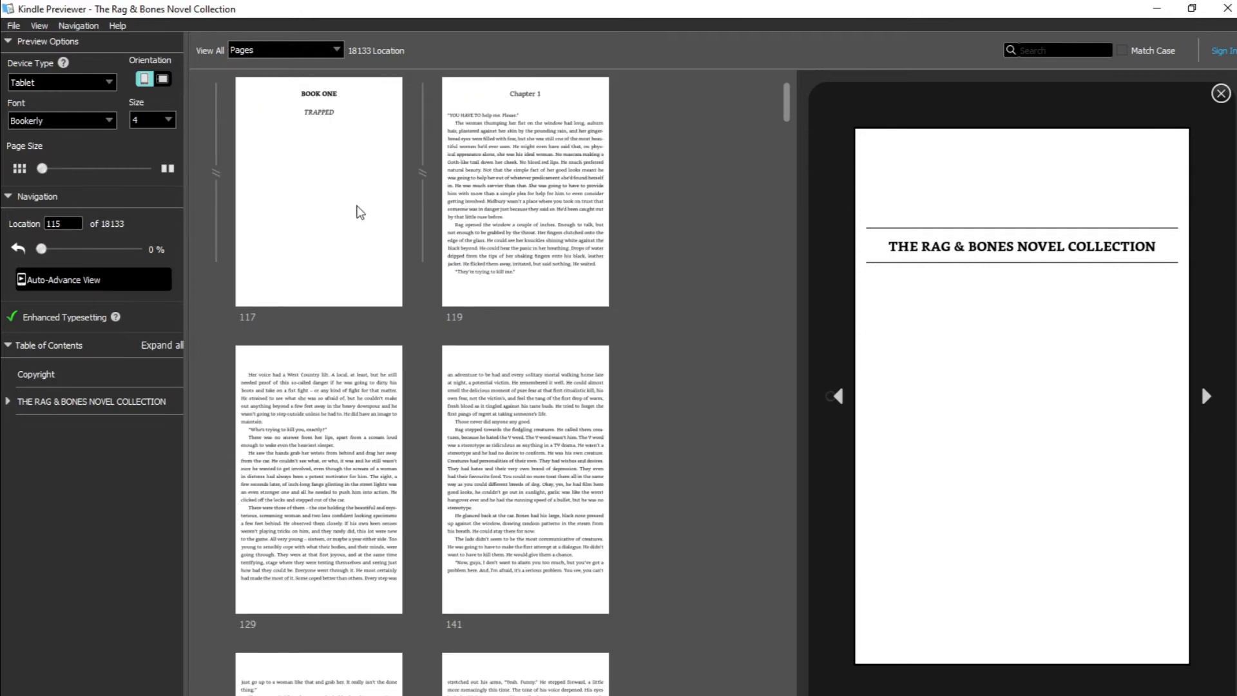
click(351, 207)
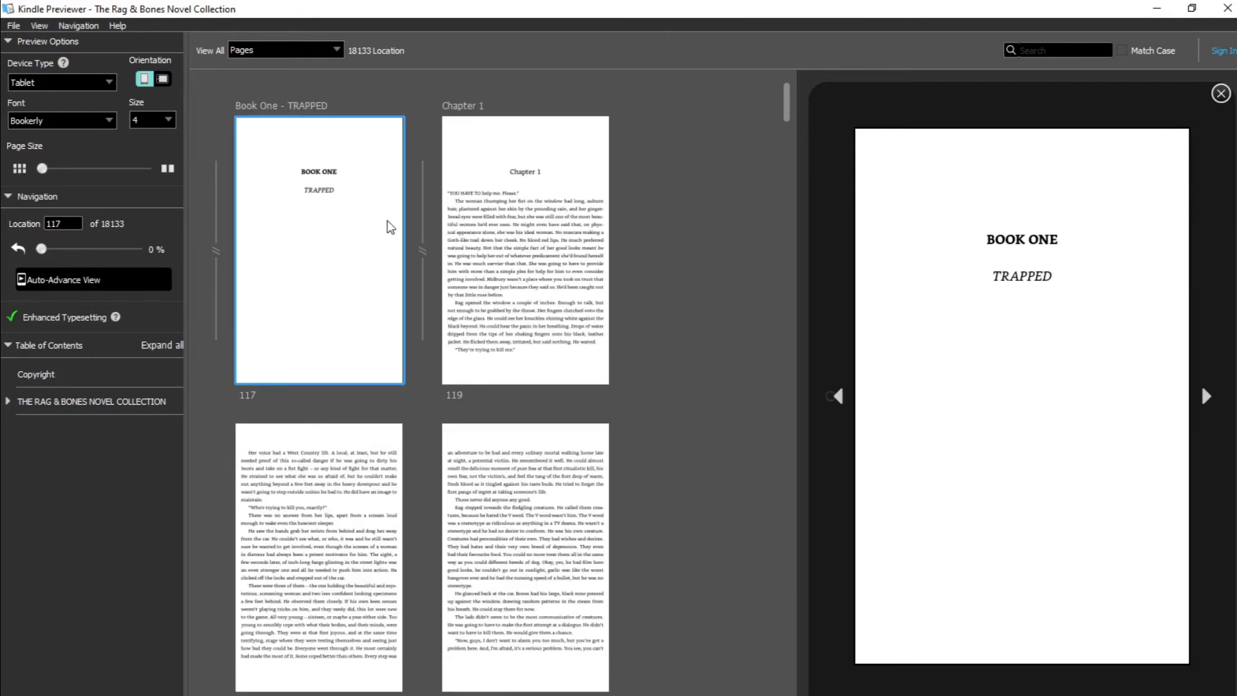
click(530, 243)
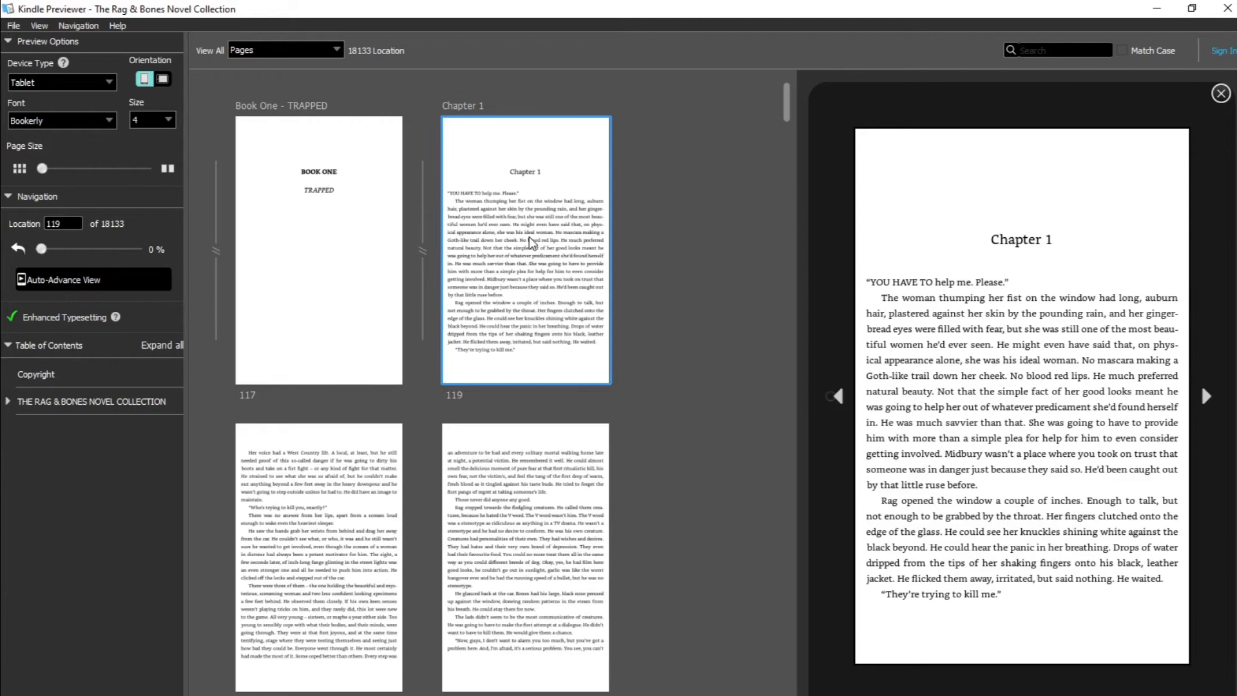
scroll(523, 395, down, 10)
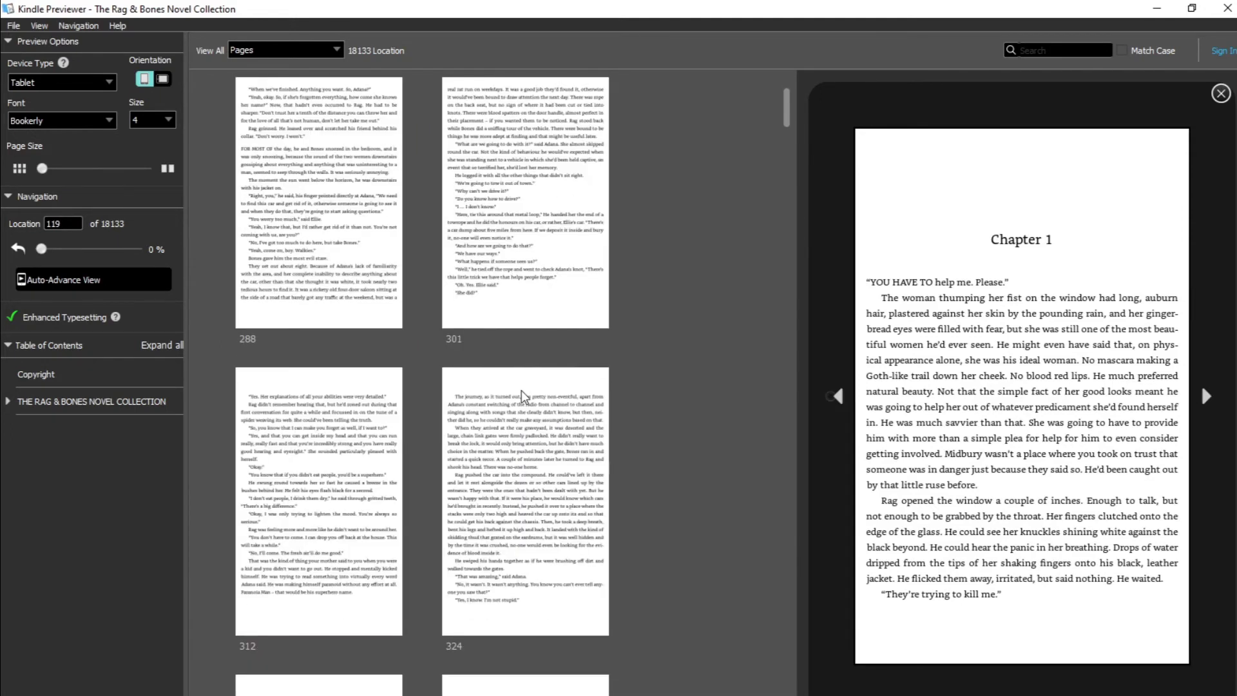